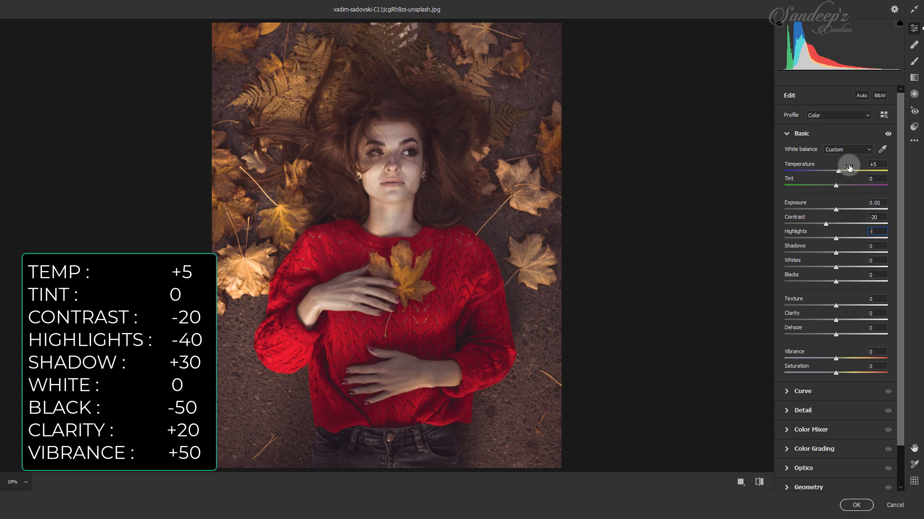
Step: Set the Basic adjustments to Highlights -40, Shadows +30, Blacks -50, Clarity +20 and Vibrance +50
{"action": "key", "text": "Tab"}
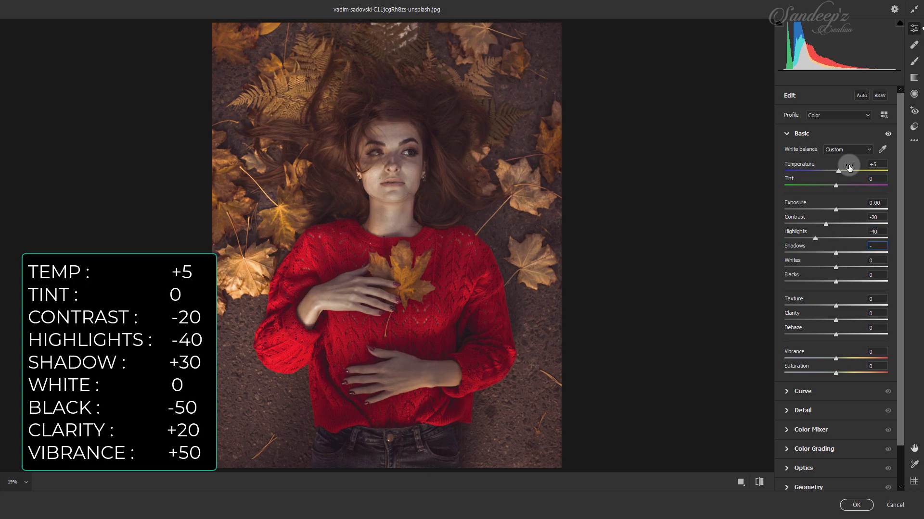
{"action": "type", "text": "+30"}
{"action": "key", "text": "Tab"}
{"action": "type", "text": "-50"}
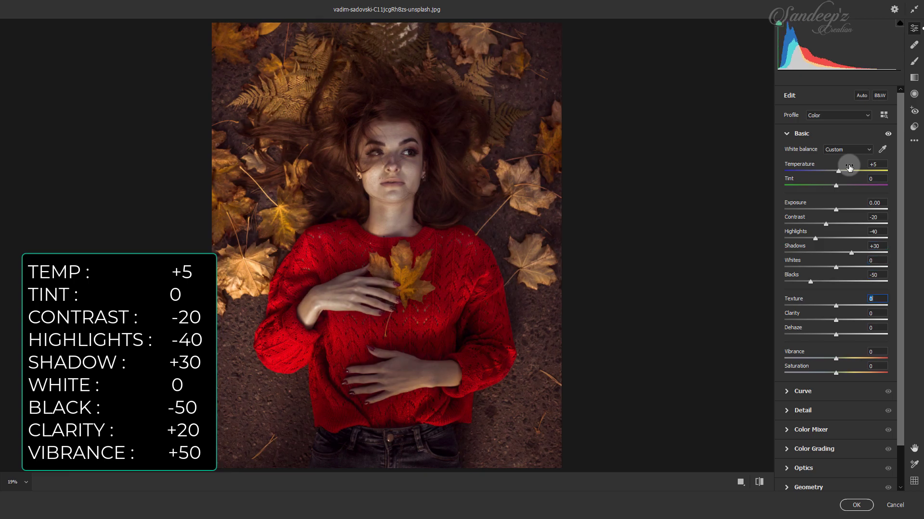
{"action": "type", "text": "+20"}
{"action": "key", "text": "Tab"}
{"action": "type", "text": "50"}
Step: Shape the point curve with a raised black point, a lowered shadow point, an upper anchor point and the white point output at 245
{"action": "scroll", "coordinate": [846, 166], "scroll_direction": "down", "scroll_amount": 2}
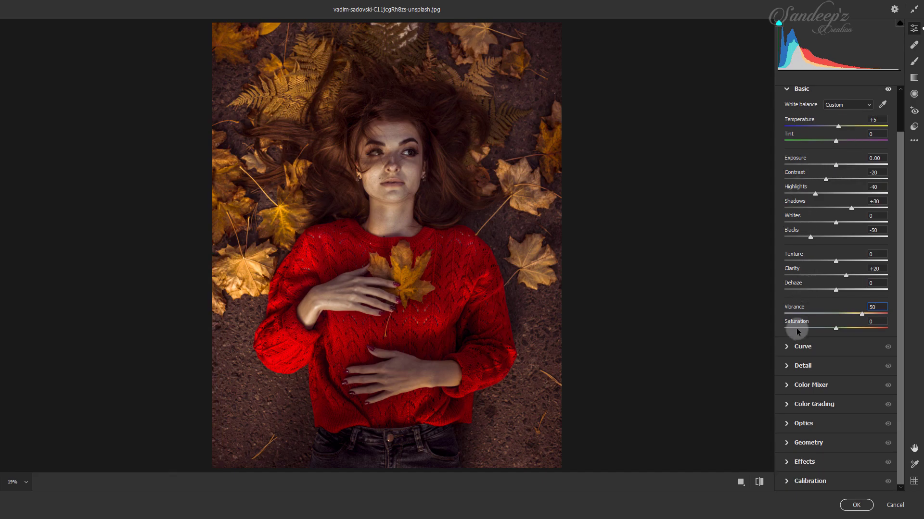
{"action": "left_click", "coordinate": [787, 345]}
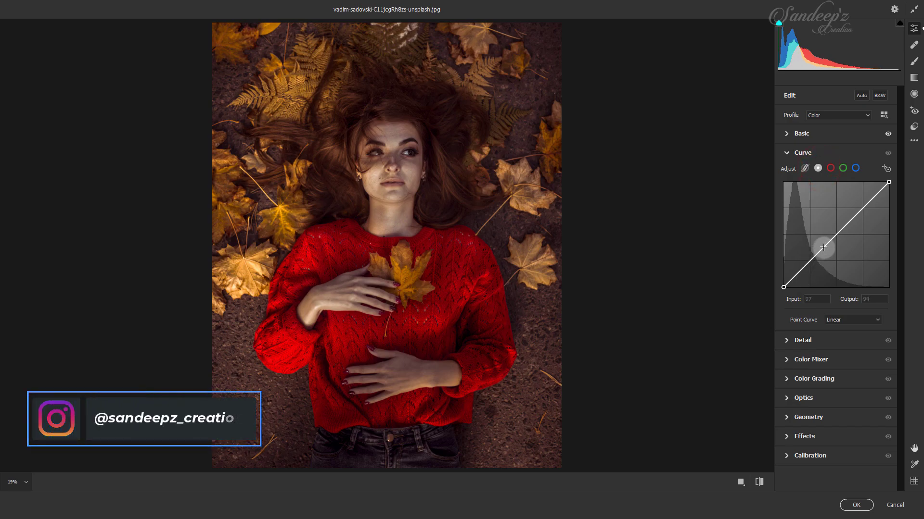
{"action": "left_click", "coordinate": [821, 250]}
{"action": "left_click_drag", "start_coordinate": [783, 287], "coordinate": [784, 277]}
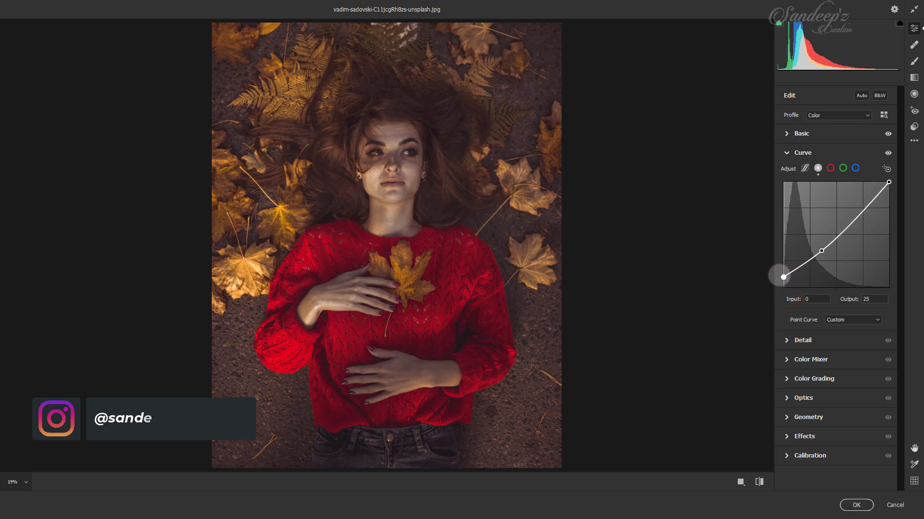
{"action": "left_click_drag", "start_coordinate": [821, 250], "coordinate": [783, 281]}
{"action": "left_click", "coordinate": [863, 210]}
{"action": "mouse_move", "coordinate": [889, 182]}
{"action": "left_mouse_down"}
{"action": "mouse_move", "coordinate": [891, 222]}
{"action": "mouse_move", "coordinate": [888, 183]}
{"action": "mouse_move", "coordinate": [903, 186]}
{"action": "left_mouse_up"}
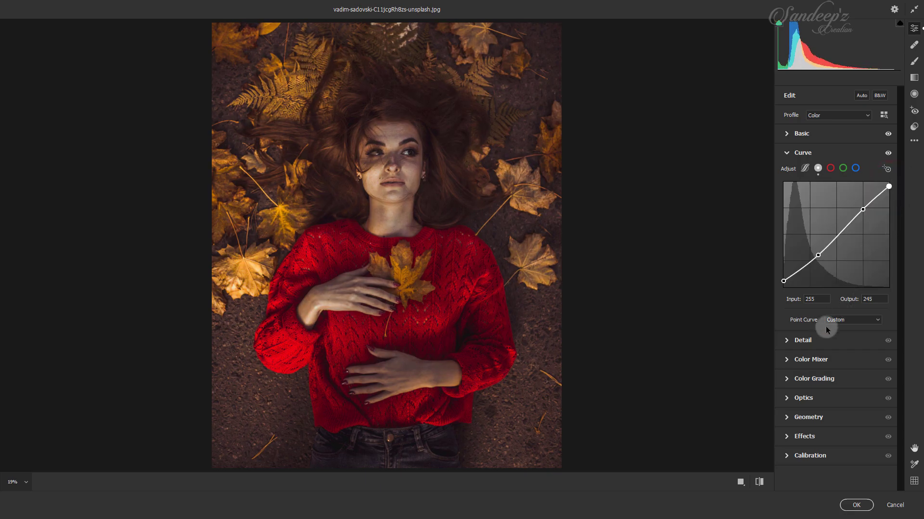
Step: Set the Color Mixer hue values to Yellows +70, Greens +30 and Blues -20
{"action": "left_click", "coordinate": [785, 339]}
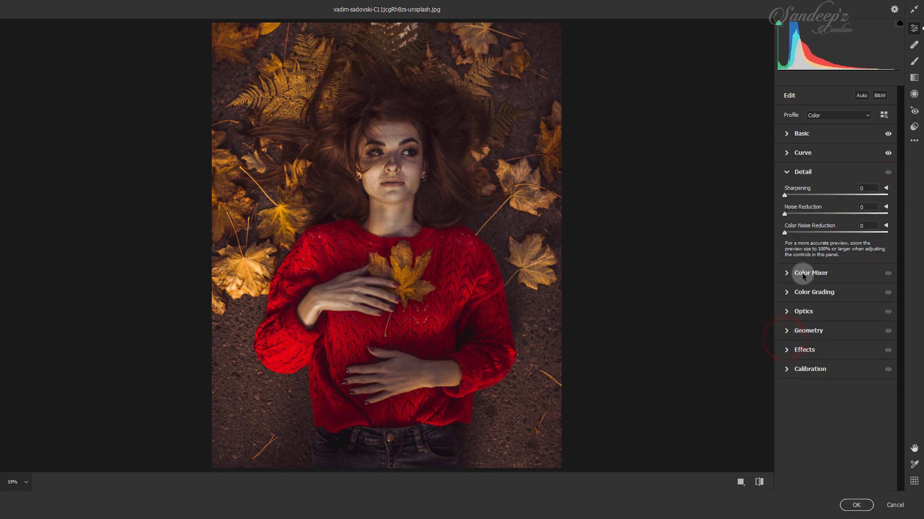
{"action": "left_click", "coordinate": [788, 273]}
{"action": "left_click", "coordinate": [789, 222]}
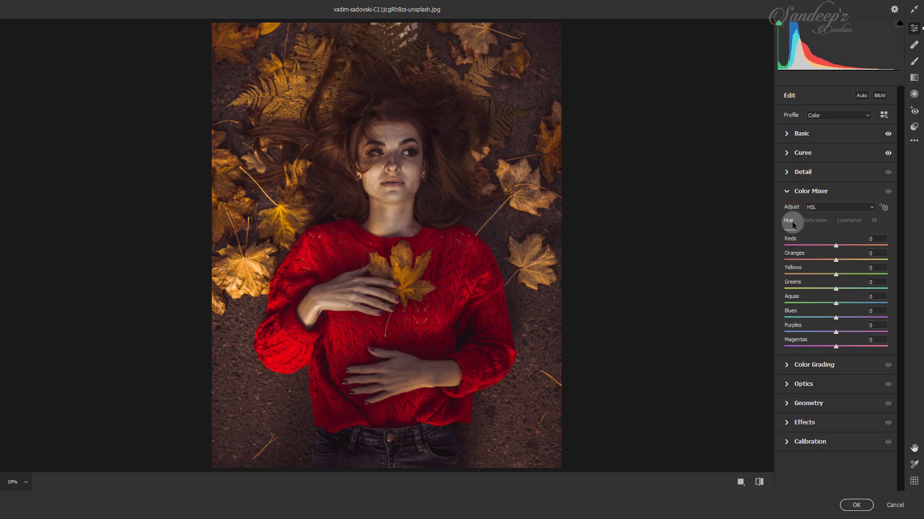
{"action": "left_click", "coordinate": [875, 268]}
{"action": "type", "text": "+7"}
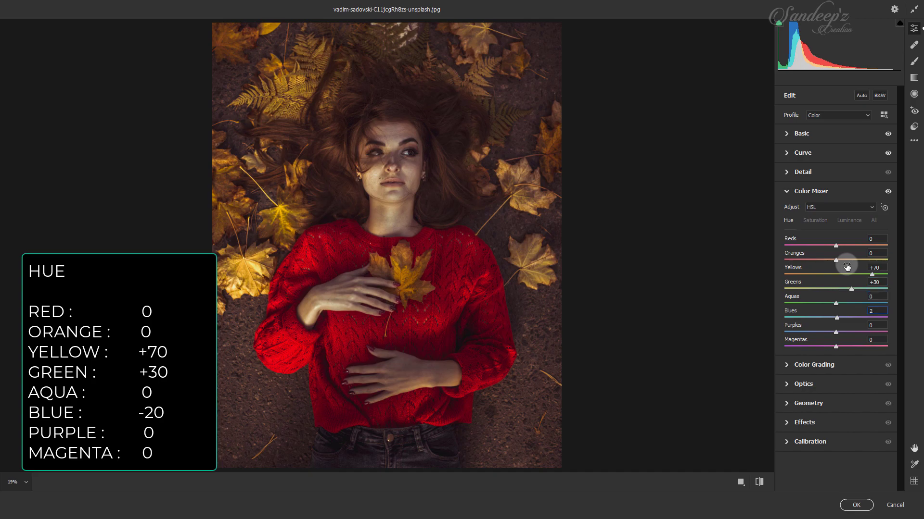
{"action": "type", "text": "-20"}
Step: Set the Color Mixer saturation to -30 for Oranges and Blues and -50 for Yellows, Greens, Aquas, Purples and Magentas
{"action": "left_click", "coordinate": [818, 221]}
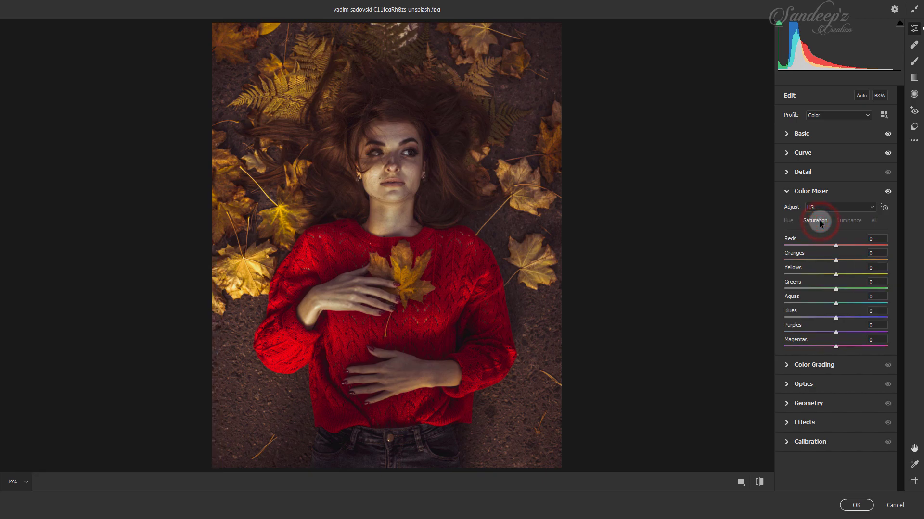
{"action": "left_click", "coordinate": [876, 254]}
{"action": "type", "text": "-30"}
{"action": "key", "text": "Tab"}
{"action": "type", "text": "-50"}
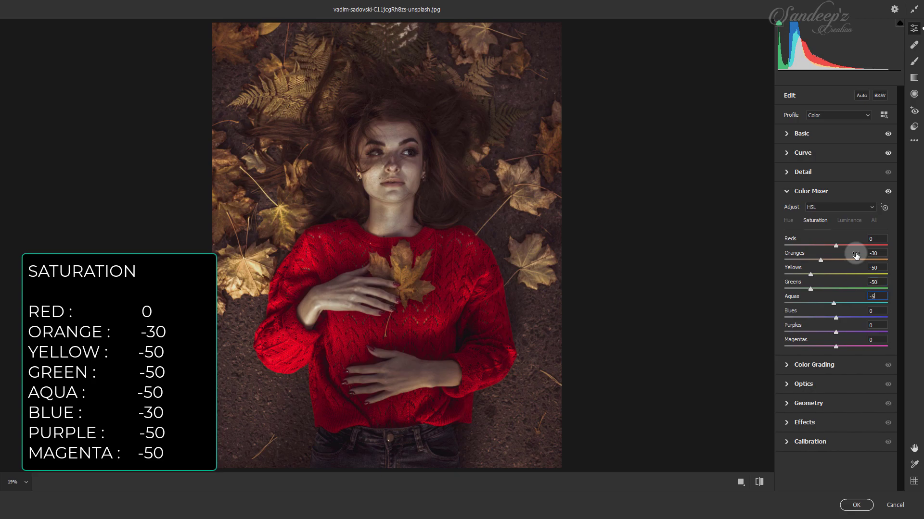
{"action": "type", "text": "-3"}
{"action": "type", "text": "-5"}
Step: Set the Color Mixer luminance of Reds to -10
{"action": "left_click", "coordinate": [854, 224]}
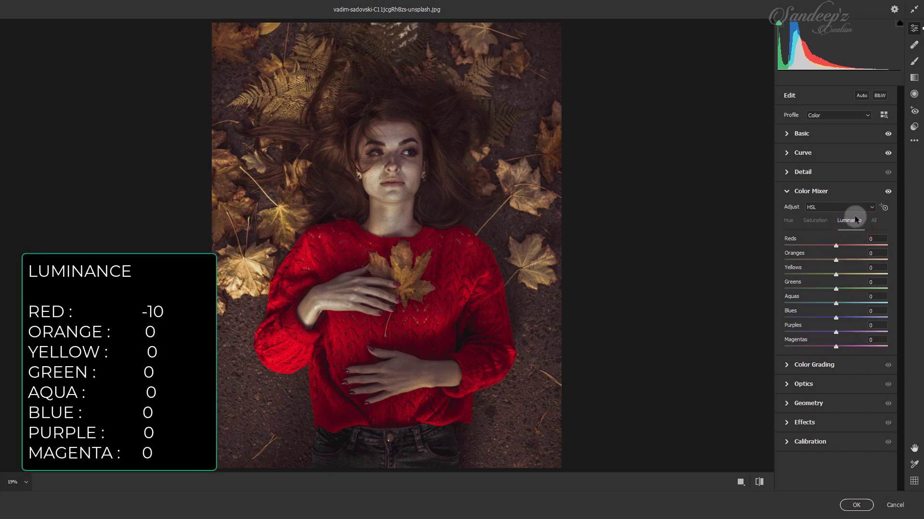
{"action": "left_click", "coordinate": [875, 239]}
{"action": "type", "text": "-1"}
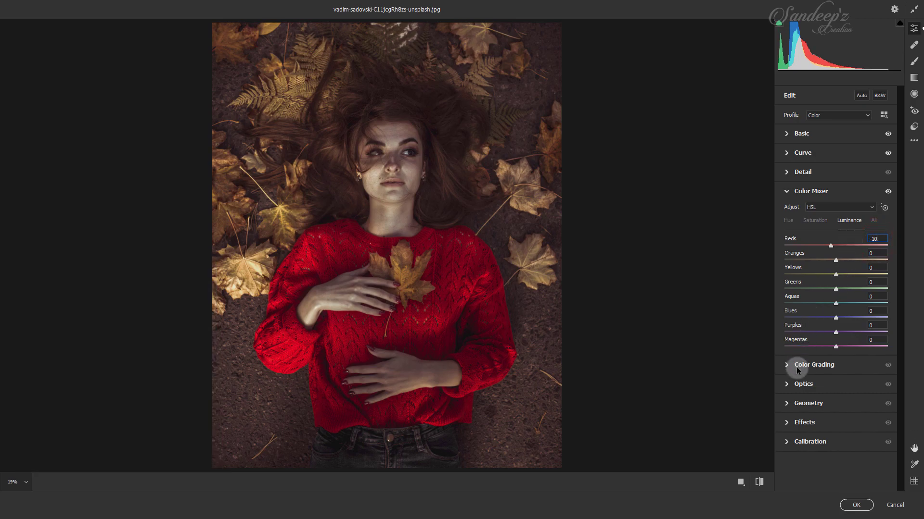
Step: Add a dark vignette to the photo by setting the Effects Vignetting amount to -20
{"action": "left_click", "coordinate": [791, 384]}
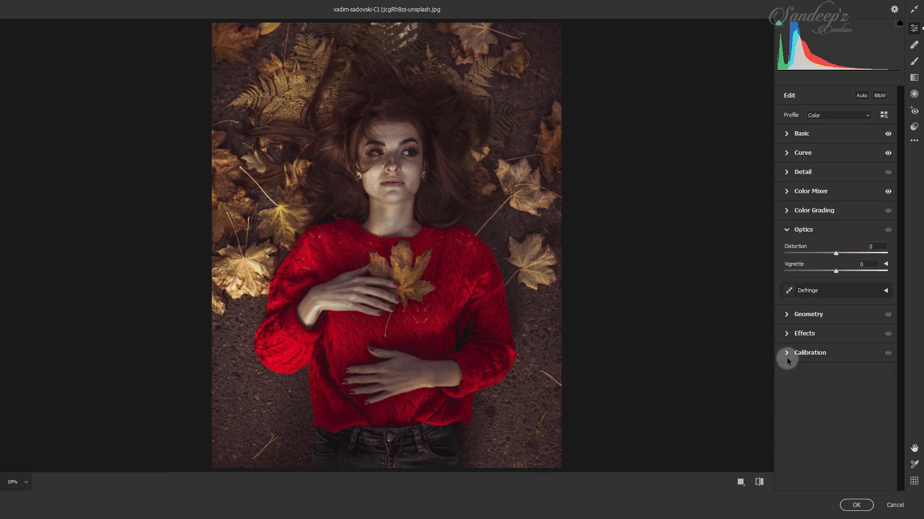
{"action": "left_click", "coordinate": [788, 334]}
{"action": "left_click", "coordinate": [856, 304]}
{"action": "type", "text": "-"}
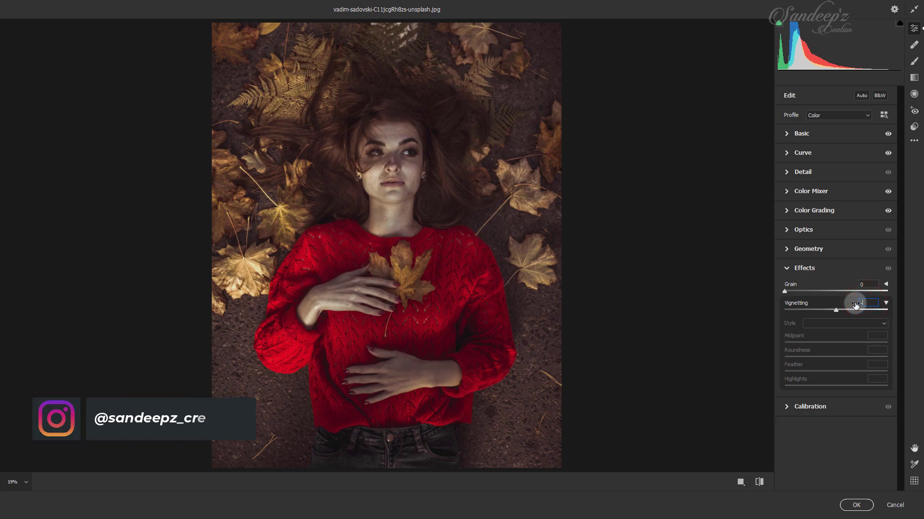
{"action": "type", "text": "20"}
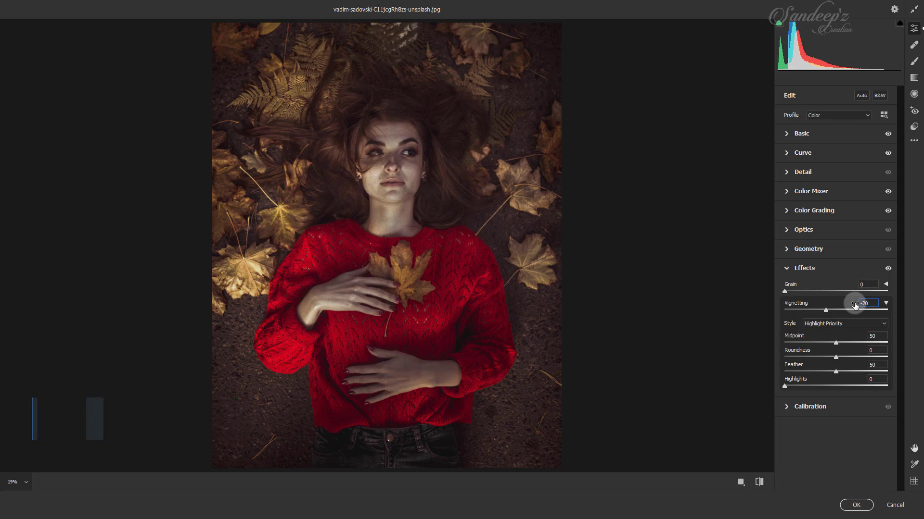
{"action": "key", "text": "Tab"}
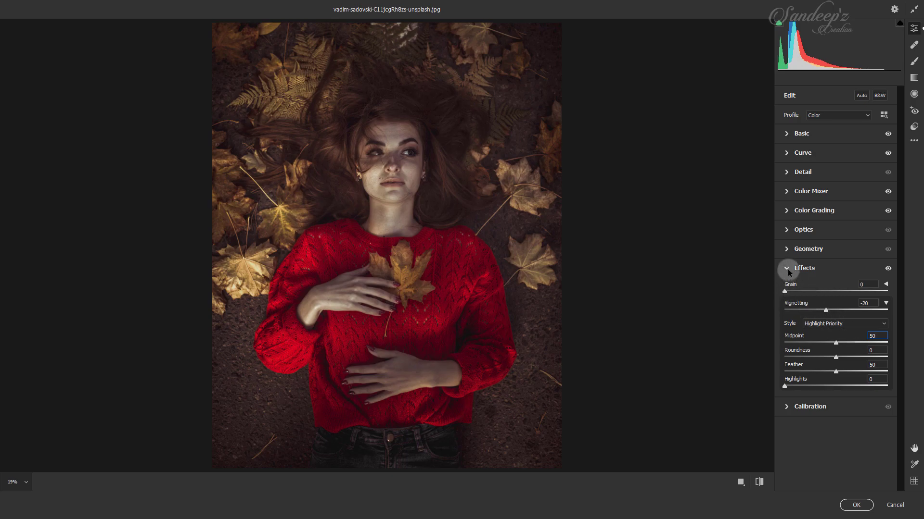
{"action": "left_click", "coordinate": [786, 269]}
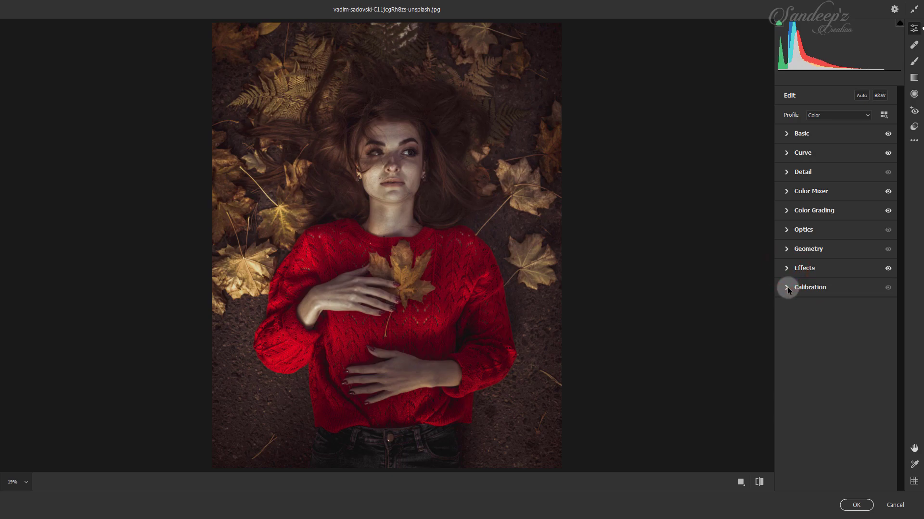
Step: Set the Red Primary calibration to Hue +50 and Saturation -50
{"action": "left_click", "coordinate": [787, 288]}
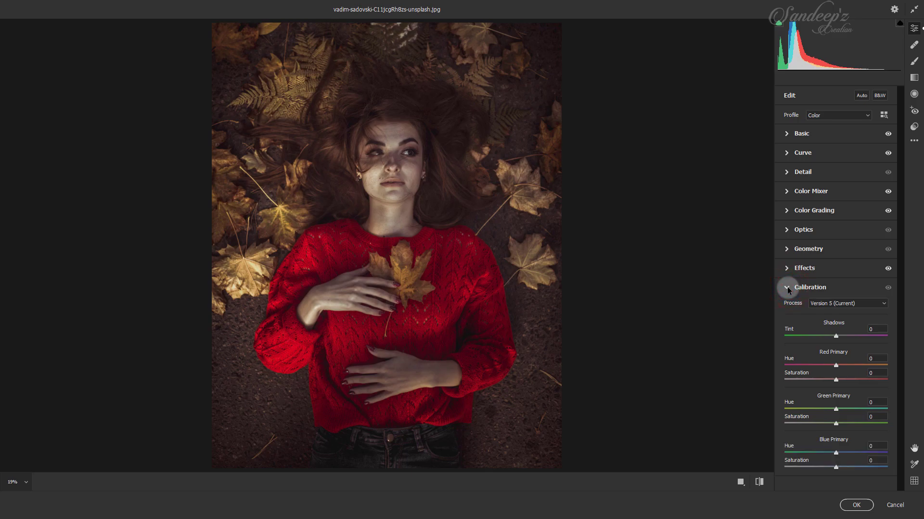
{"action": "left_click", "coordinate": [871, 358]}
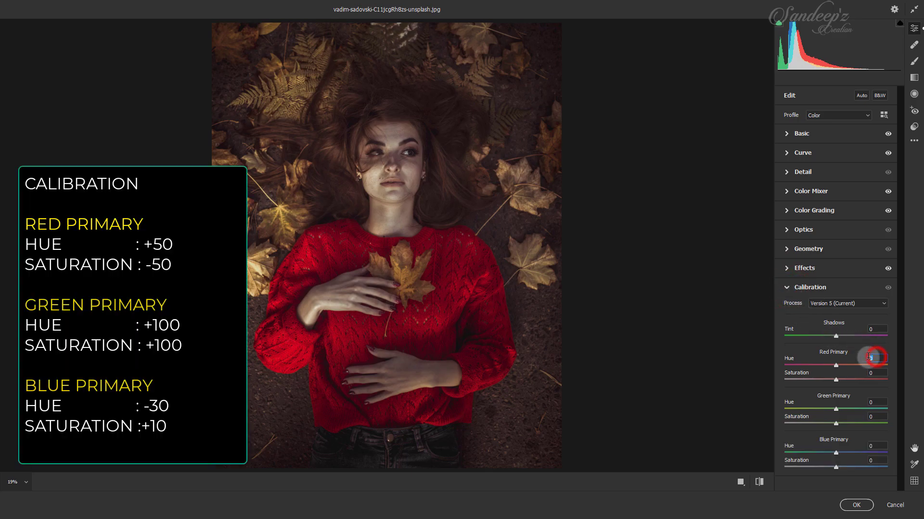
{"action": "type", "text": "5"}
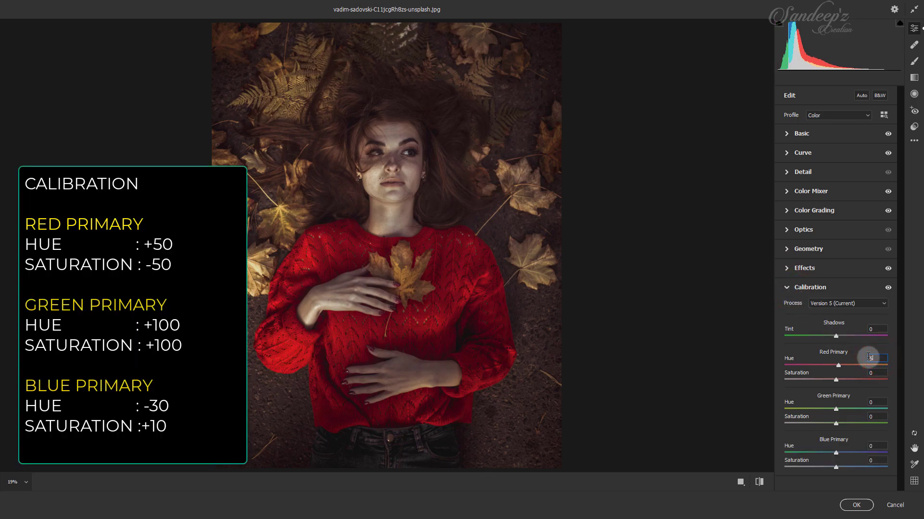
{"action": "type", "text": "0"}
{"action": "key", "text": "Tab"}
{"action": "type", "text": "-50"}
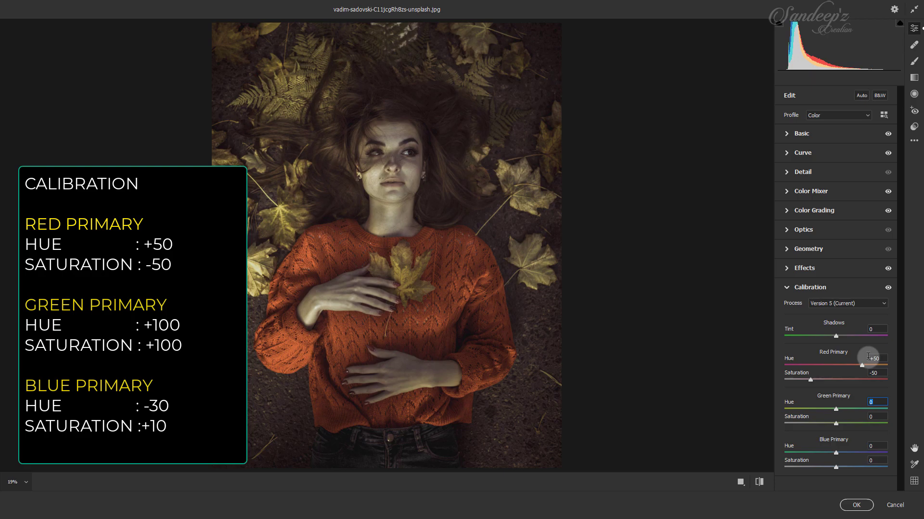
Step: Set the Green Primary calibration to Hue +100 and Saturation +100, and the Blue Primary to Hue -30 and Saturation +10
{"action": "type", "text": "+100"}
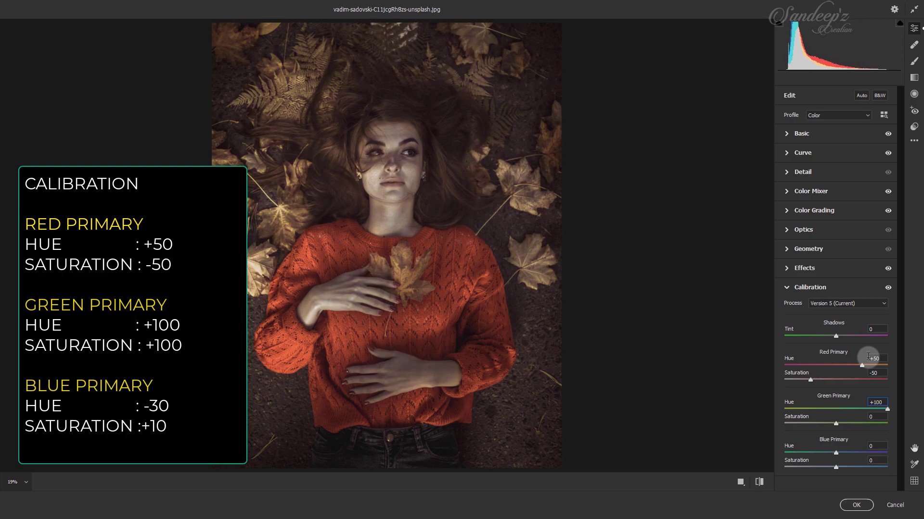
{"action": "type", "text": "100"}
{"action": "key", "text": "Tab"}
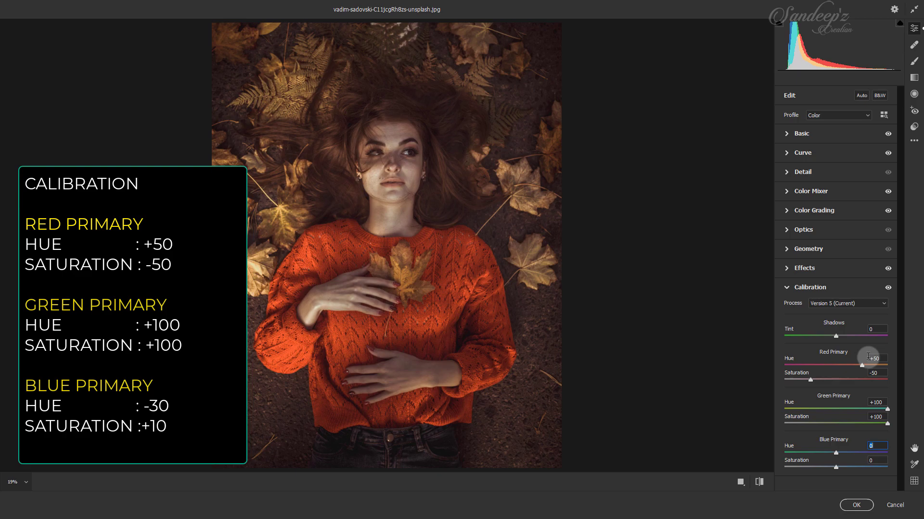
{"action": "type", "text": "-30"}
{"action": "type", "text": "10"}
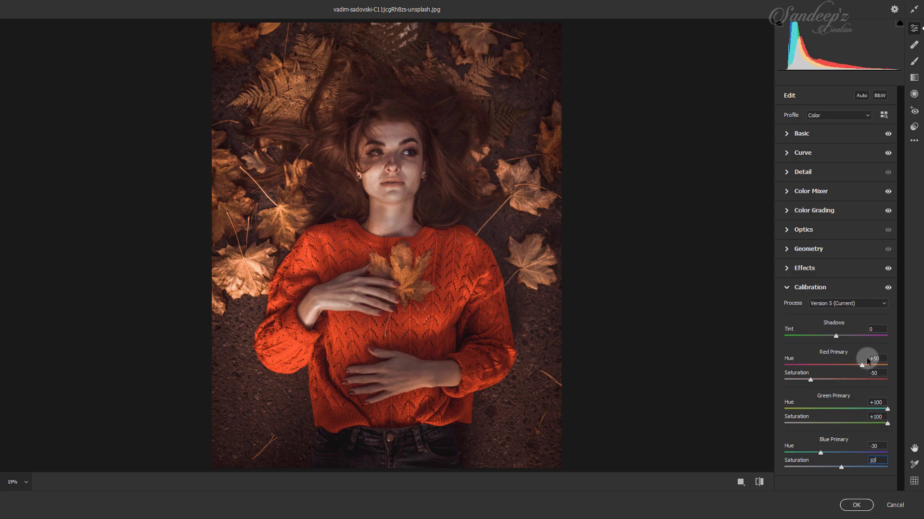
Step: Compare the graded photo with its default settings, finishing with the before and after views side by side
{"action": "left_click", "coordinate": [759, 482]}
{"action": "left_click", "coordinate": [759, 482]}
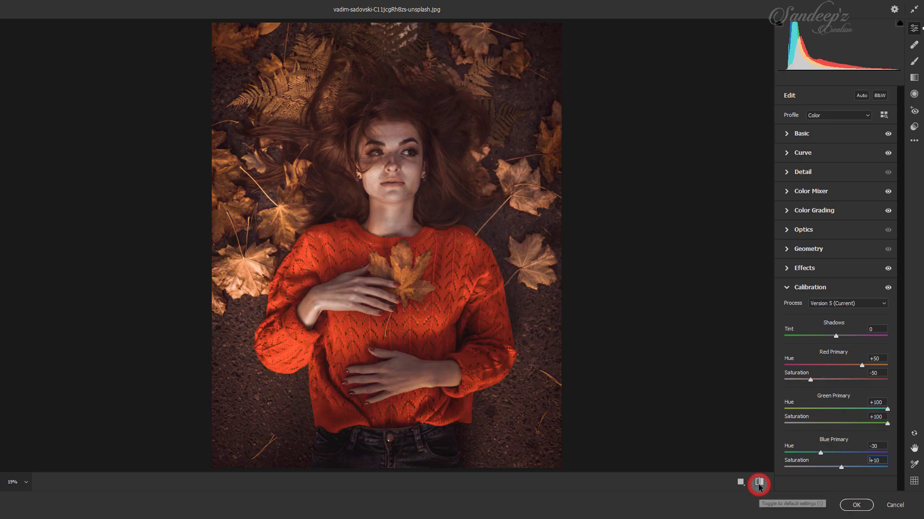
{"action": "left_click", "coordinate": [740, 482]}
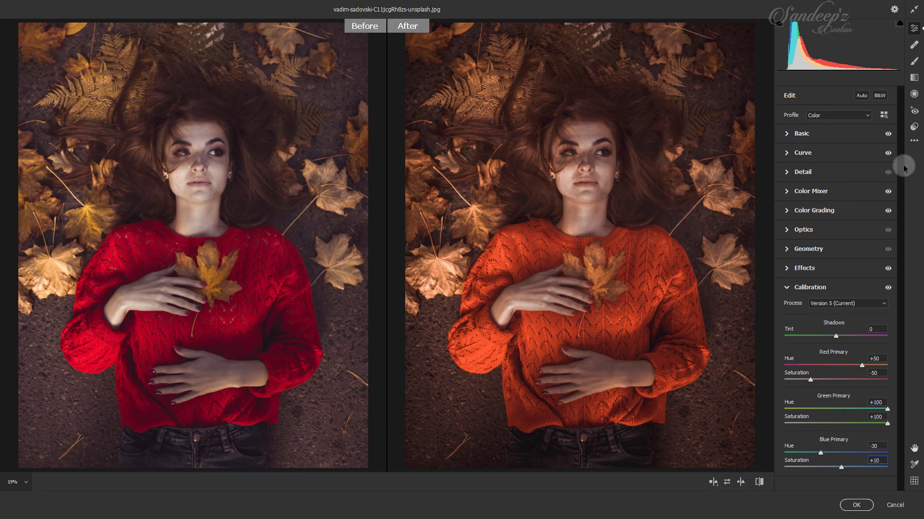
{"action": "left_click", "coordinate": [914, 140]}
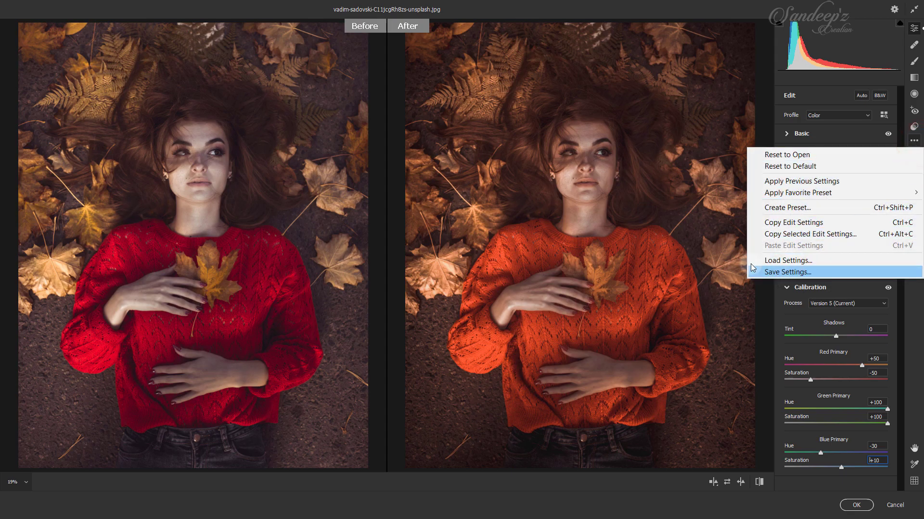
{"action": "left_click", "coordinate": [697, 252]}
{"action": "left_click", "coordinate": [696, 251]}
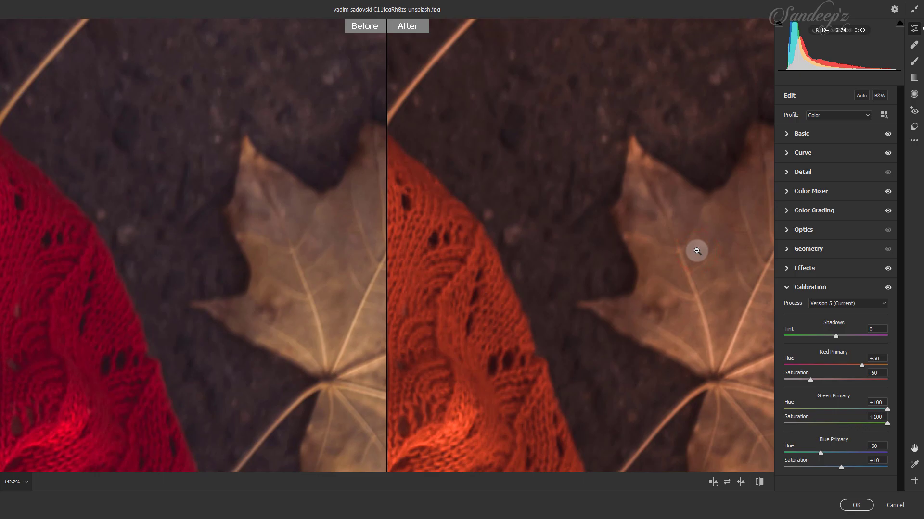
{"action": "left_click", "coordinate": [697, 251]}
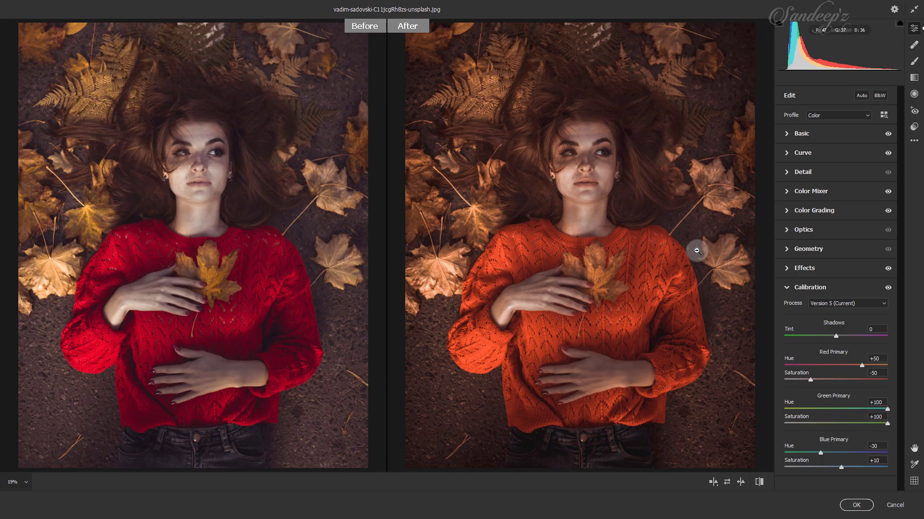
Step: Apply the Camera Raw adjustments to the Background copy layer and toggle its visibility to compare with the original
{"action": "left_click", "coordinate": [858, 504]}
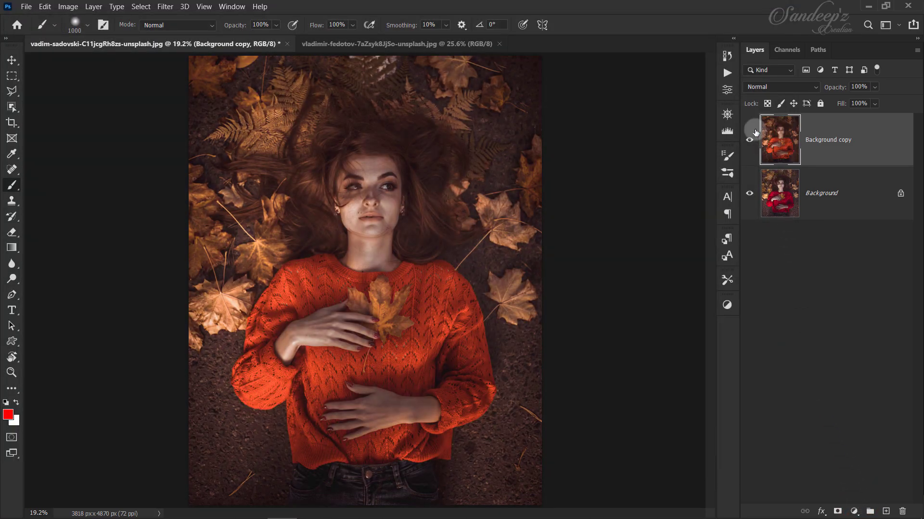
{"action": "left_click", "coordinate": [750, 139]}
{"action": "left_click", "coordinate": [750, 139]}
{"action": "left_click", "coordinate": [750, 140]}
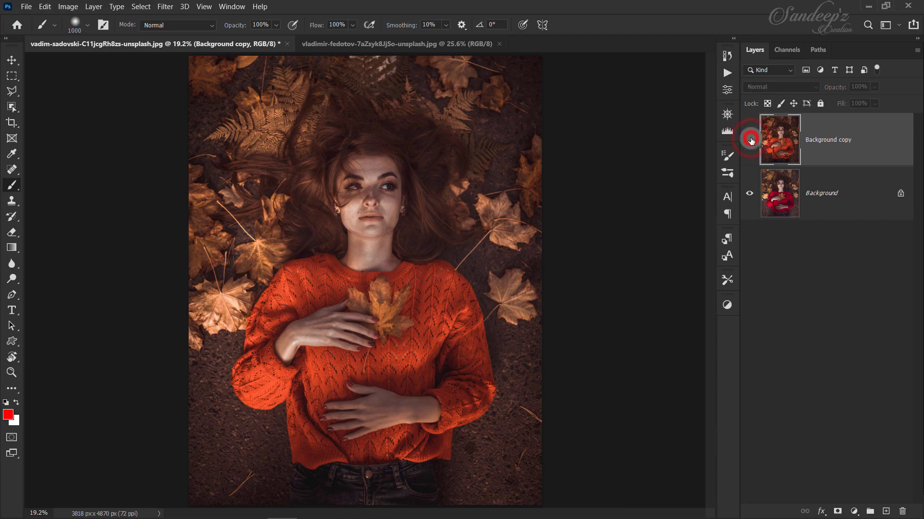
{"action": "left_click", "coordinate": [750, 140]}
{"action": "left_click", "coordinate": [750, 140]}
{"action": "left_click", "coordinate": [749, 141]}
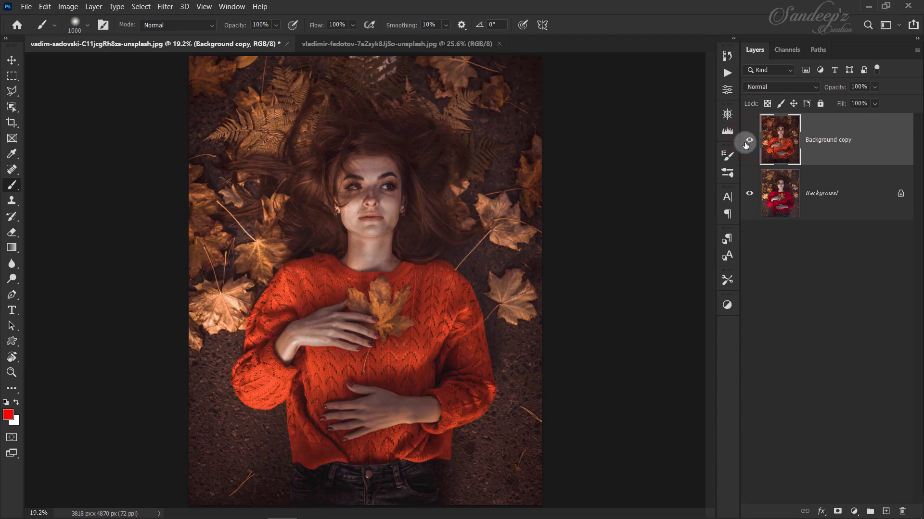
Step: Switch to the beach photo document and duplicate its Background layer
{"action": "left_click", "coordinate": [436, 45]}
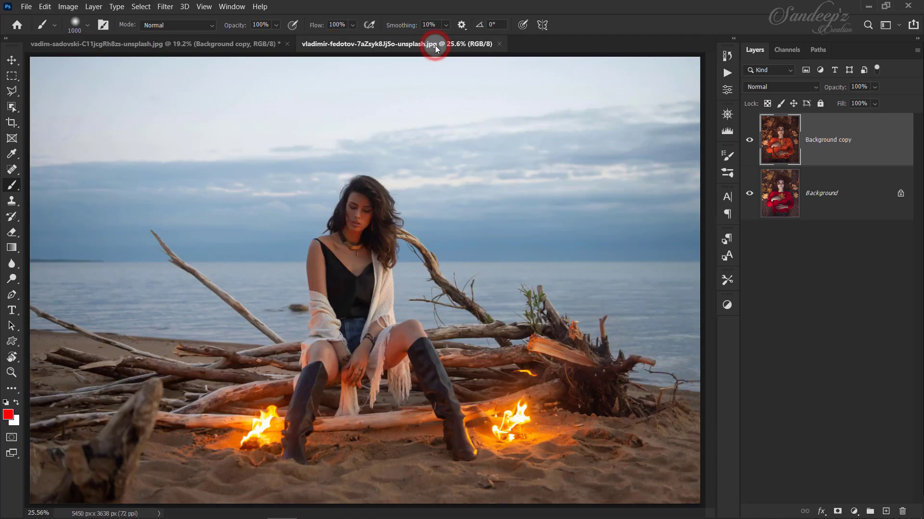
{"action": "left_click_drag", "start_coordinate": [845, 142], "coordinate": [884, 506]}
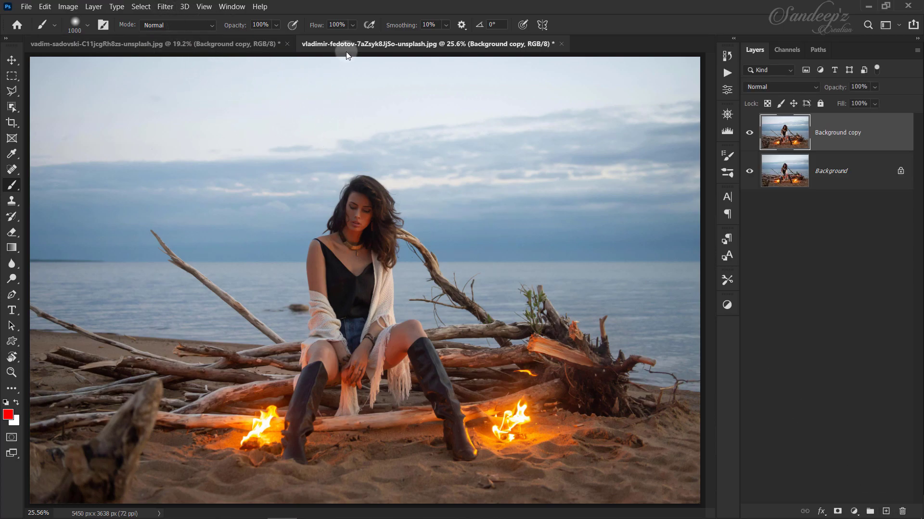
Step: Convert the Background copy layer to a smart object and open it in the Camera Raw Filter with the Calibration settings collapsed
{"action": "right_click", "coordinate": [861, 129]}
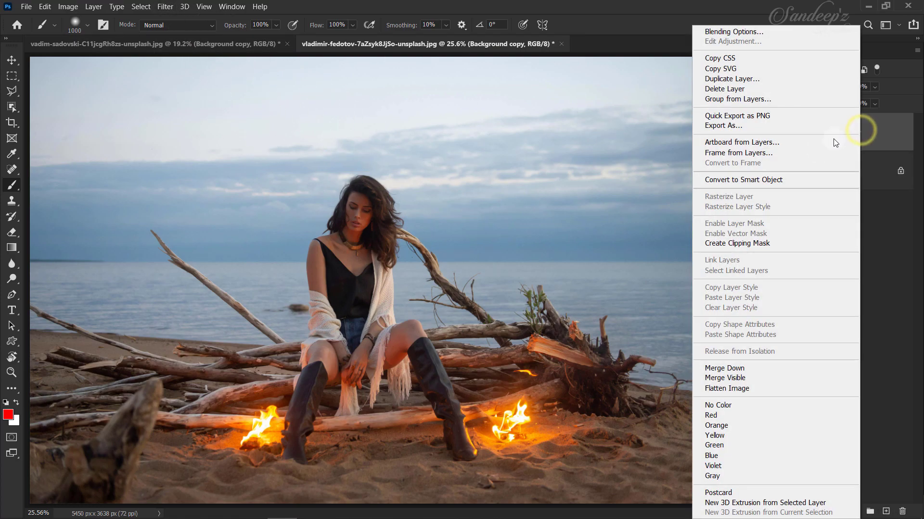
{"action": "left_click", "coordinate": [772, 180]}
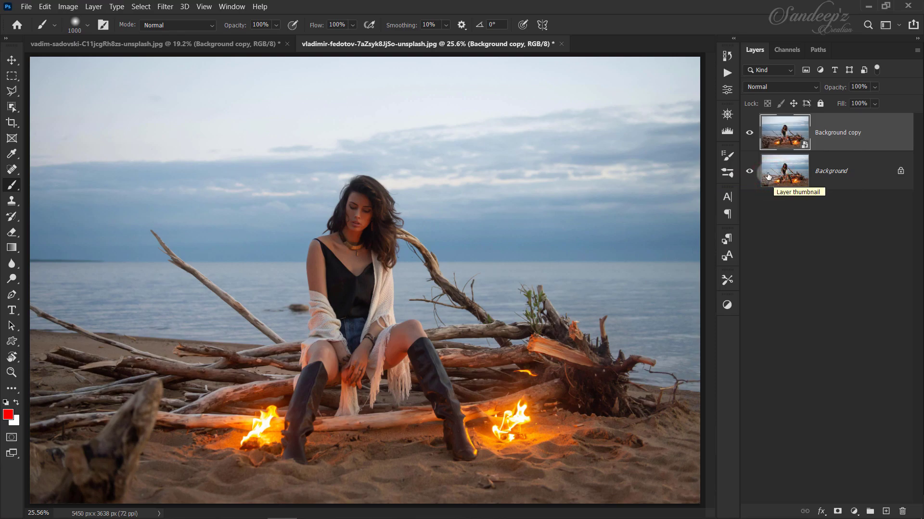
{"action": "left_click", "coordinate": [166, 6]}
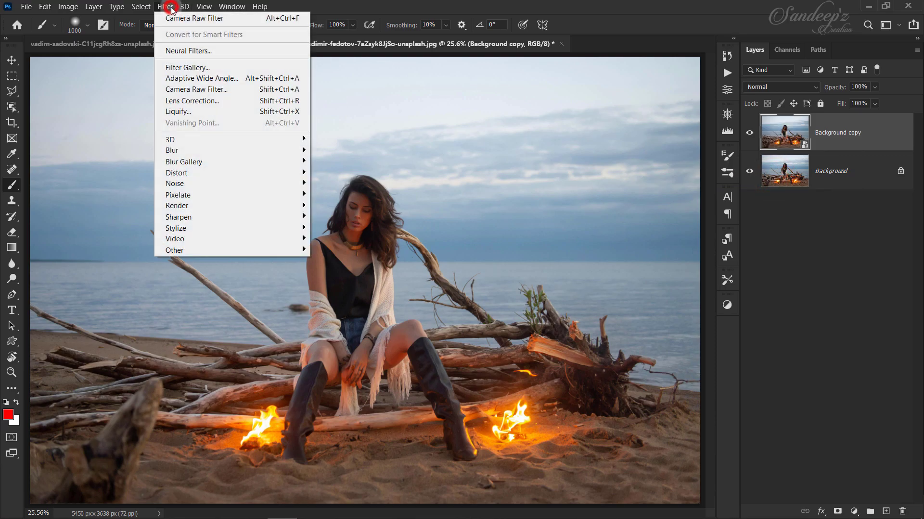
{"action": "left_click", "coordinate": [177, 90]}
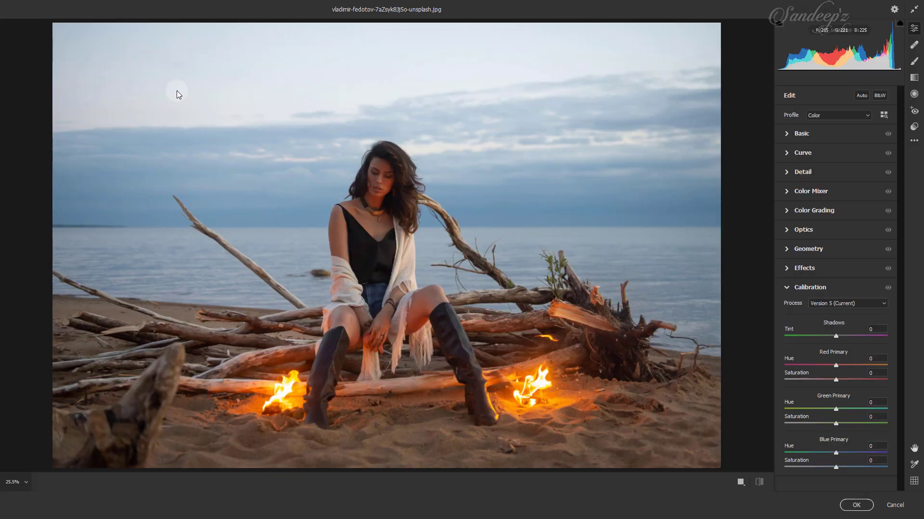
{"action": "left_click", "coordinate": [785, 287]}
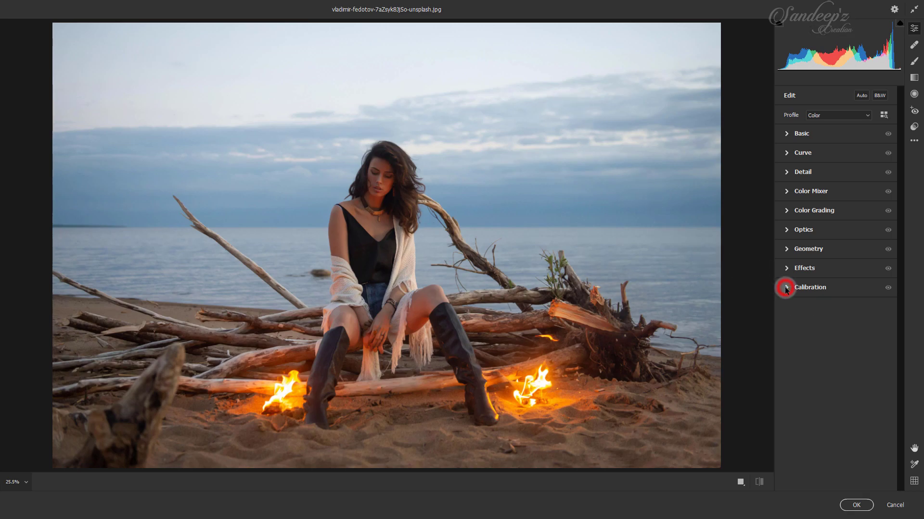
Step: Apply the Pro Orange Effect preset from the favorite presets to the beach photo
{"action": "left_click", "coordinate": [916, 129]}
{"action": "left_click", "coordinate": [916, 142]}
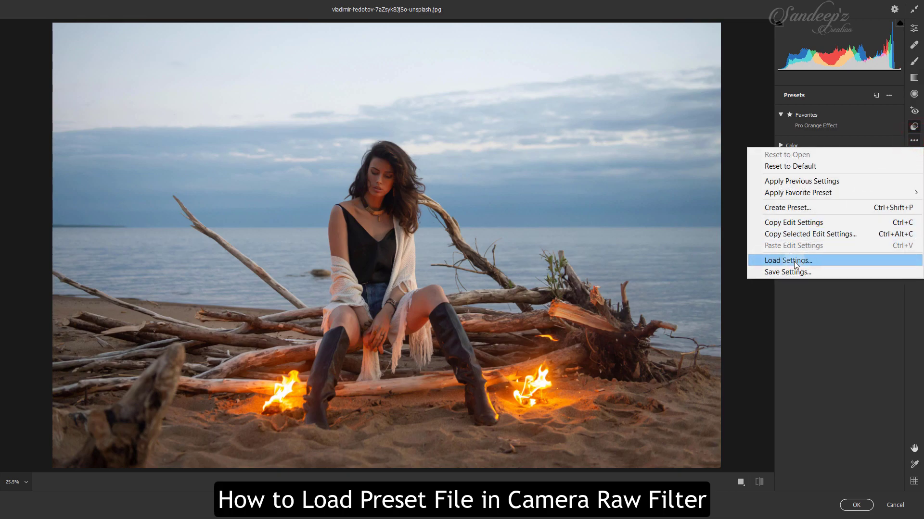
{"action": "left_click", "coordinate": [799, 301]}
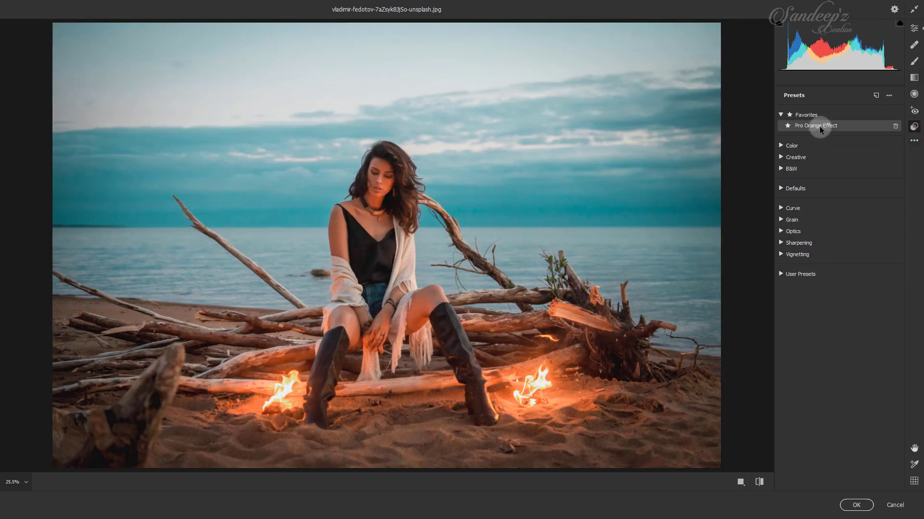
{"action": "left_click", "coordinate": [820, 129]}
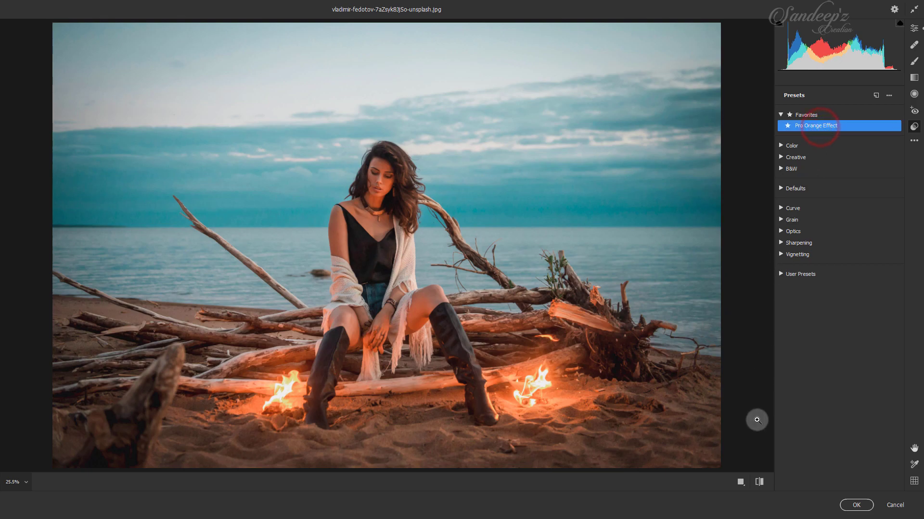
Step: Compare the preset's result with the original photo side by side, examining the woman, the sky and the fires up close
{"action": "left_click", "coordinate": [739, 482]}
{"action": "left_click", "coordinate": [583, 218]}
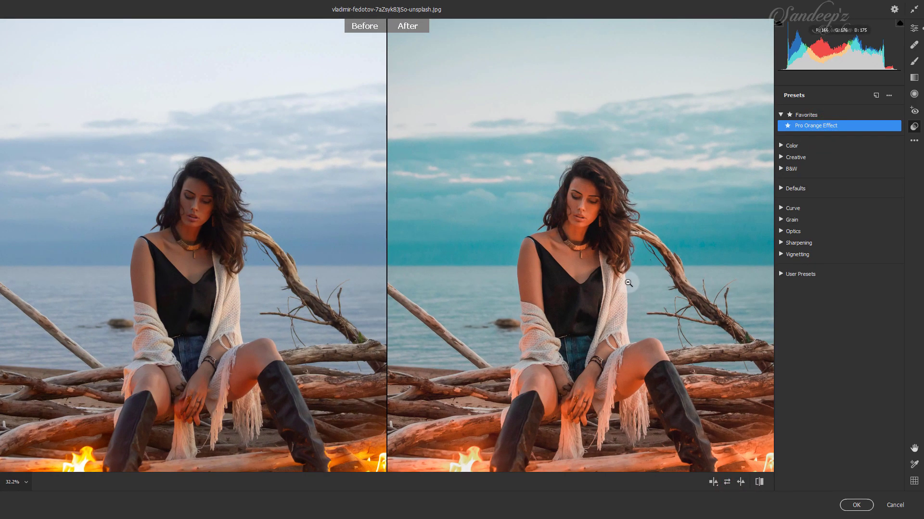
{"action": "scroll", "coordinate": [628, 289], "scroll_direction": "down", "scroll_amount": 3}
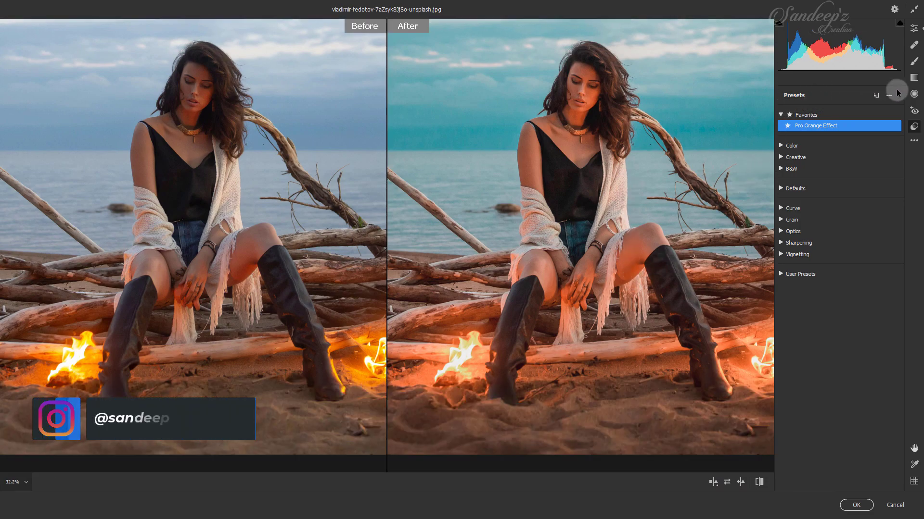
Step: Fine-tune the preset's Basic adjustments, setting Exposure to +0.20 and Dehaze to +8 while keeping Contrast at -20
{"action": "left_click", "coordinate": [914, 27]}
{"action": "left_click", "coordinate": [786, 133]}
{"action": "left_click_drag", "start_coordinate": [835, 210], "coordinate": [839, 211]}
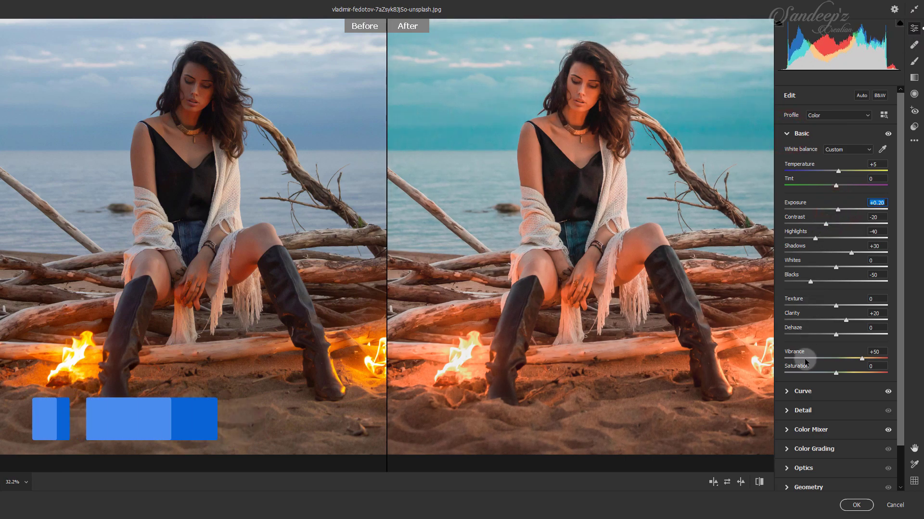
{"action": "mouse_move", "coordinate": [826, 224]}
{"action": "left_mouse_down"}
{"action": "mouse_move", "coordinate": [843, 230]}
{"action": "mouse_move", "coordinate": [826, 227]}
{"action": "left_mouse_up"}
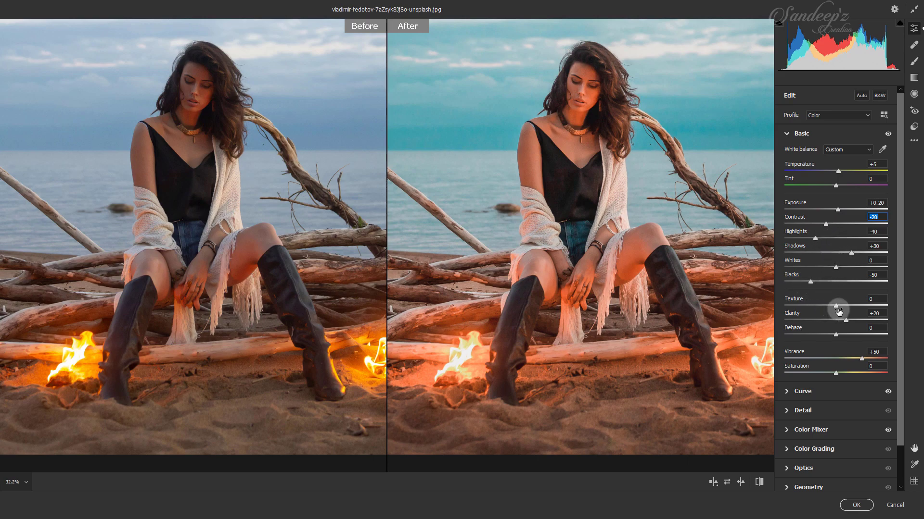
{"action": "mouse_move", "coordinate": [837, 336]}
{"action": "left_mouse_down"}
{"action": "mouse_move", "coordinate": [895, 333]}
{"action": "mouse_move", "coordinate": [748, 321]}
{"action": "mouse_move", "coordinate": [840, 338]}
{"action": "left_mouse_up"}
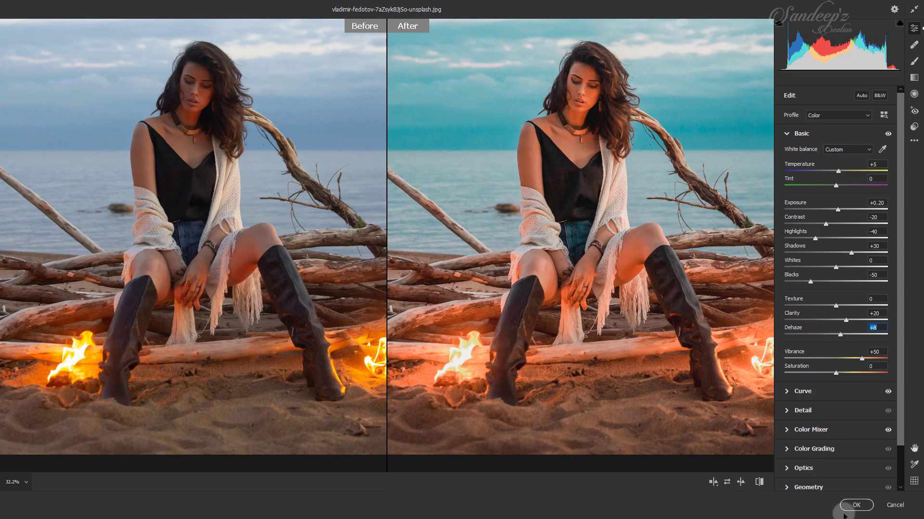
Step: Apply the Camera Raw Filter as a smart filter and toggle the Background copy layer's visibility to compare with the original beach photo
{"action": "left_click", "coordinate": [856, 506]}
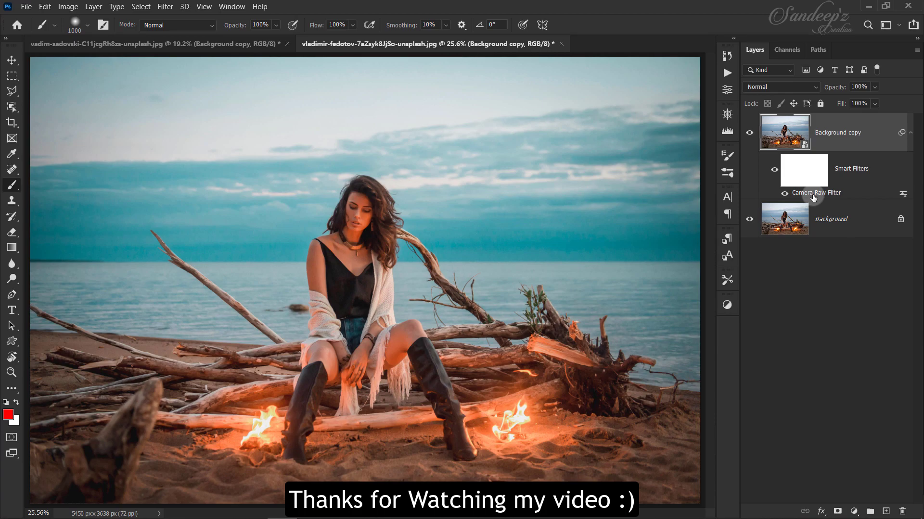
{"action": "left_click", "coordinate": [746, 135]}
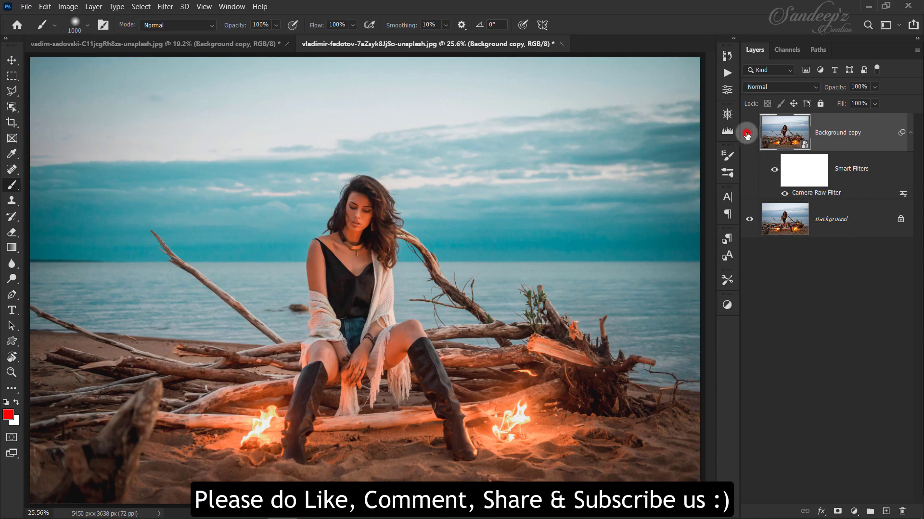